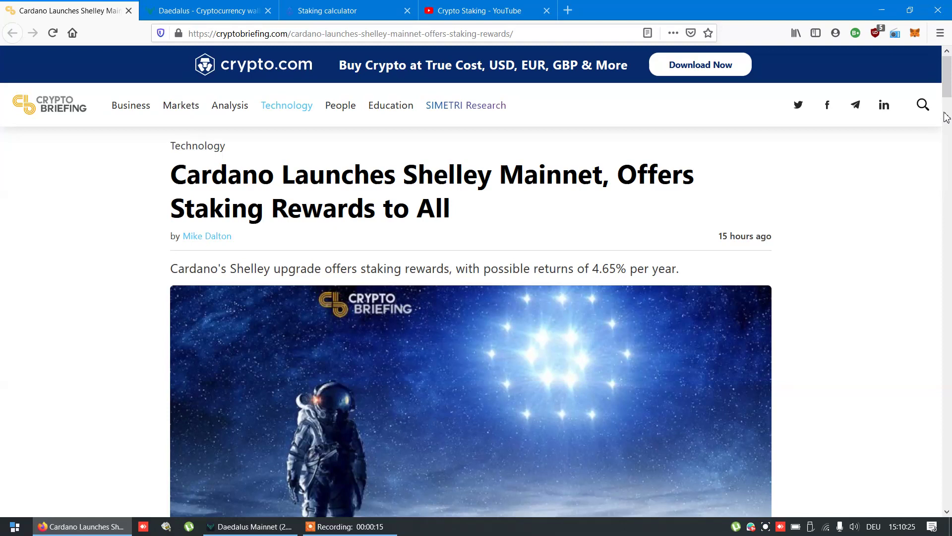
Scroll through the Crypto Briefing Shelley mainnet article, then switch to the Daedalus Wallet site.
left_click_drag(947, 81, 950, 139)
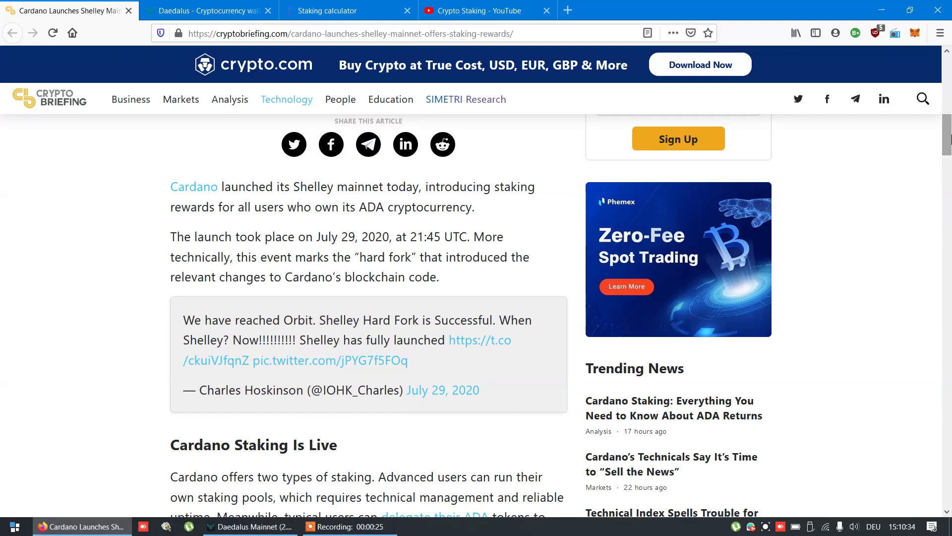
left_click(212, 5)
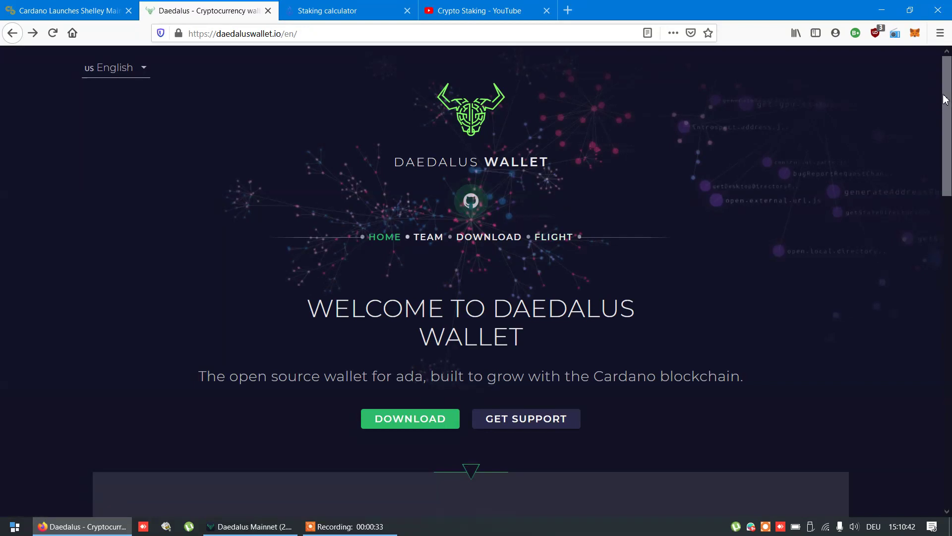
Open the Daedalus 2.0.0 download page listing macOS, Linux and Windows installers.
left_click_drag(948, 95, 949, 132)
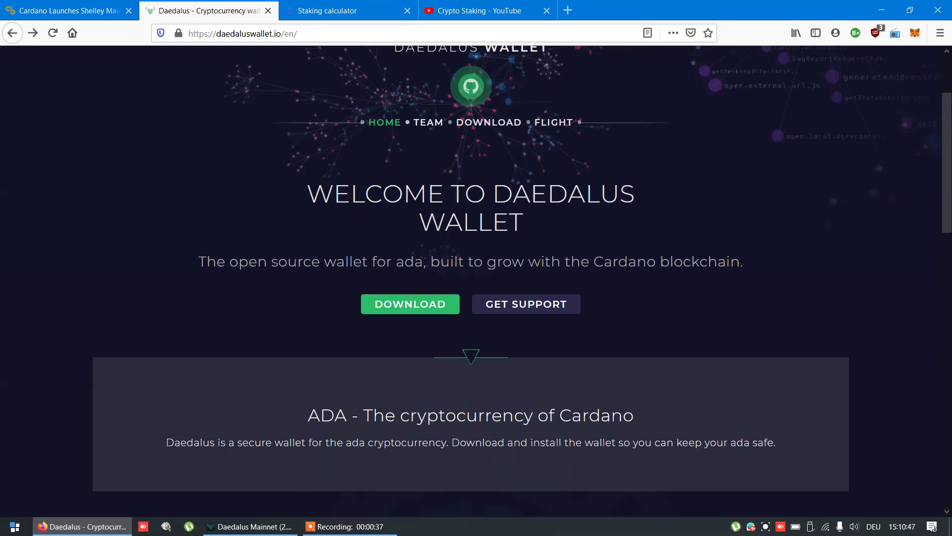
scroll(412, 371, "up", 4)
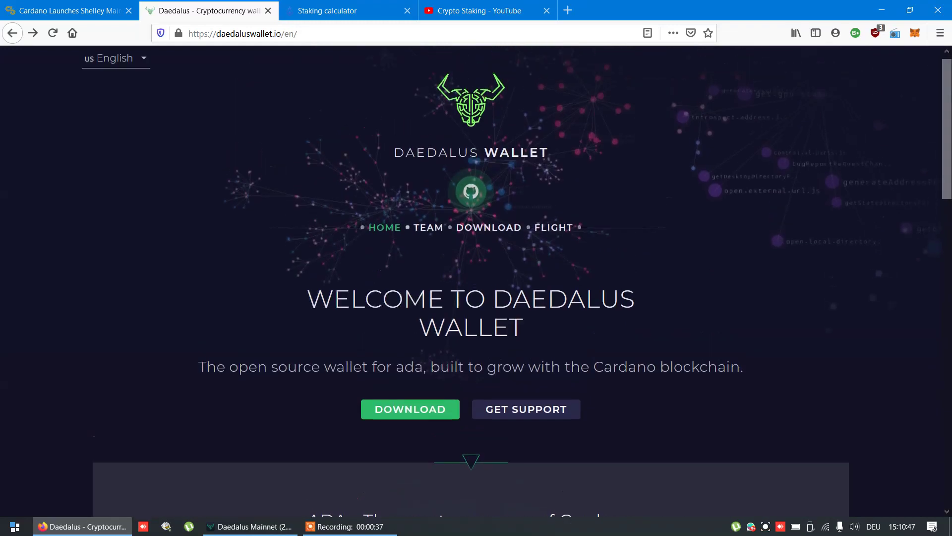
left_click(403, 417)
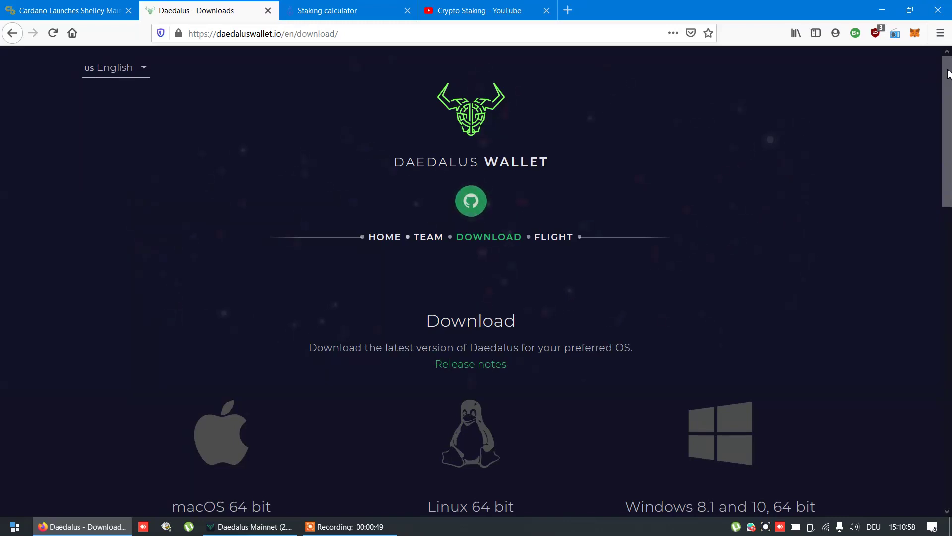
mouse_move(948, 74)
left_mouse_down()
mouse_move(949, 350)
mouse_move(949, 284)
left_mouse_up()
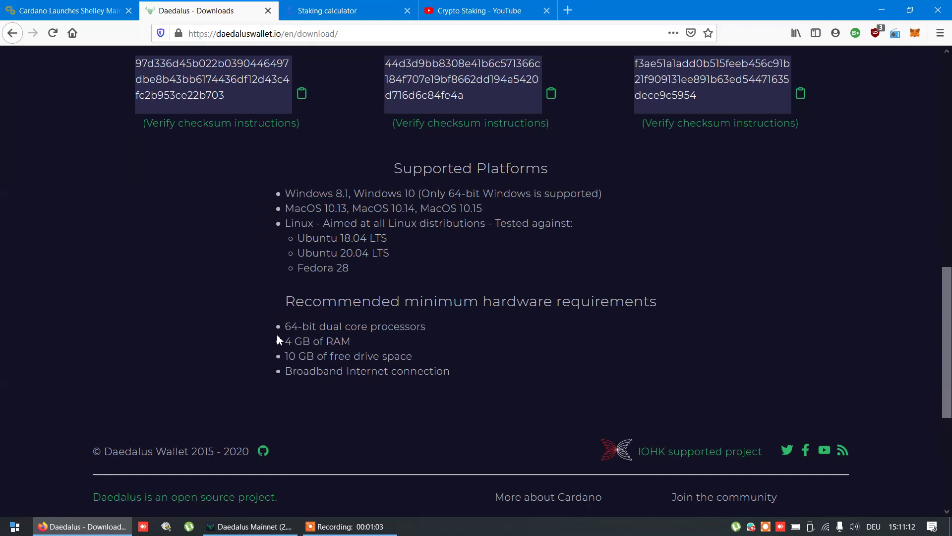
left_click_drag(288, 326, 456, 385)
left_click(457, 386)
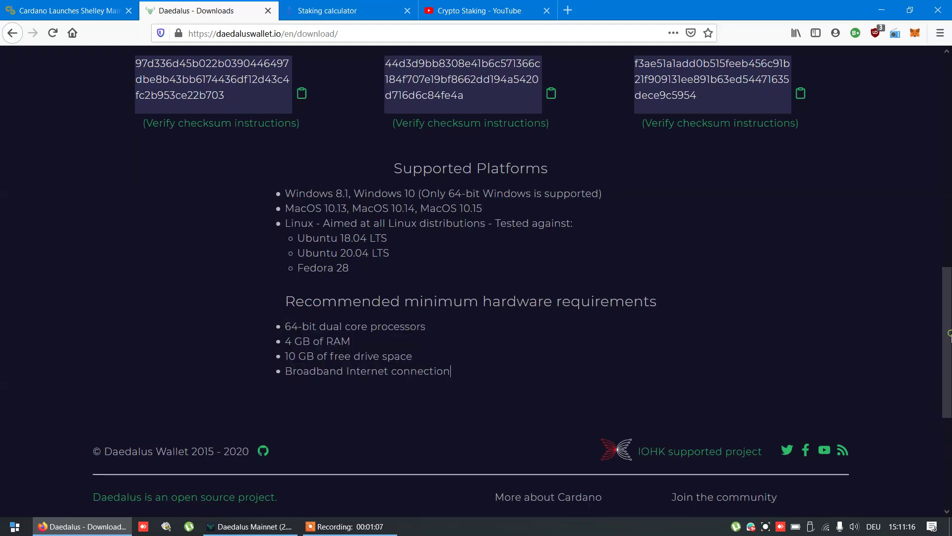
scroll(457, 386, "up", 7)
scroll(457, 386, "up", 4)
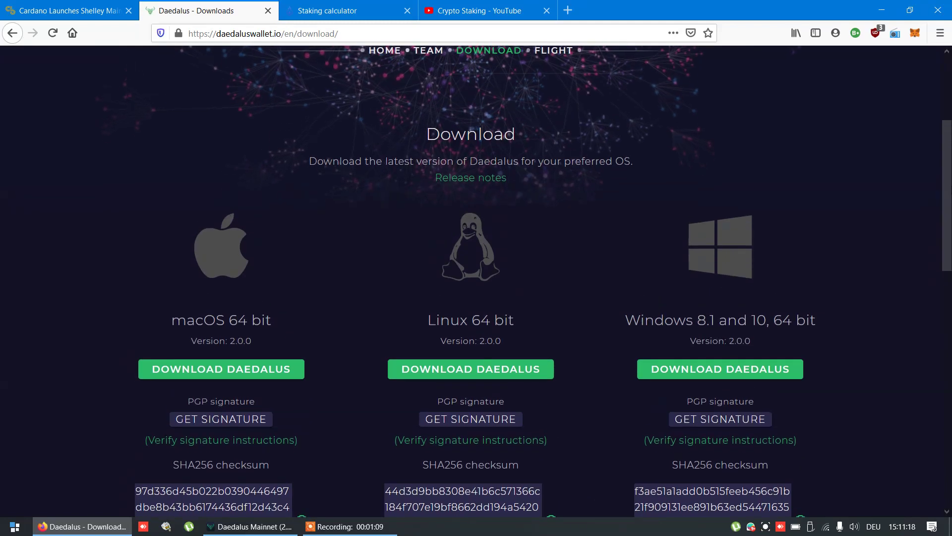
scroll(476, 281, "up", 1)
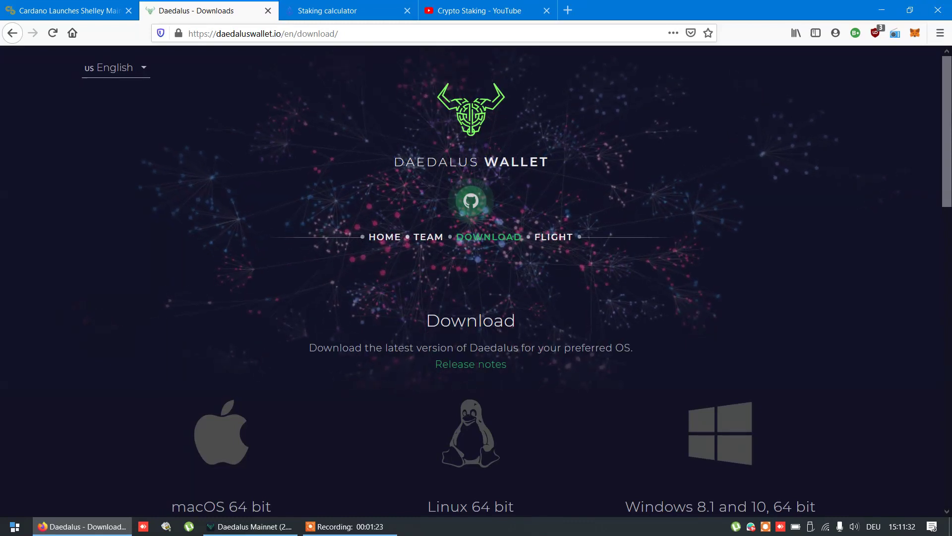
Switch from Firefox to Daedalus Mainnet and start adding a new wallet.
left_click(893, 5)
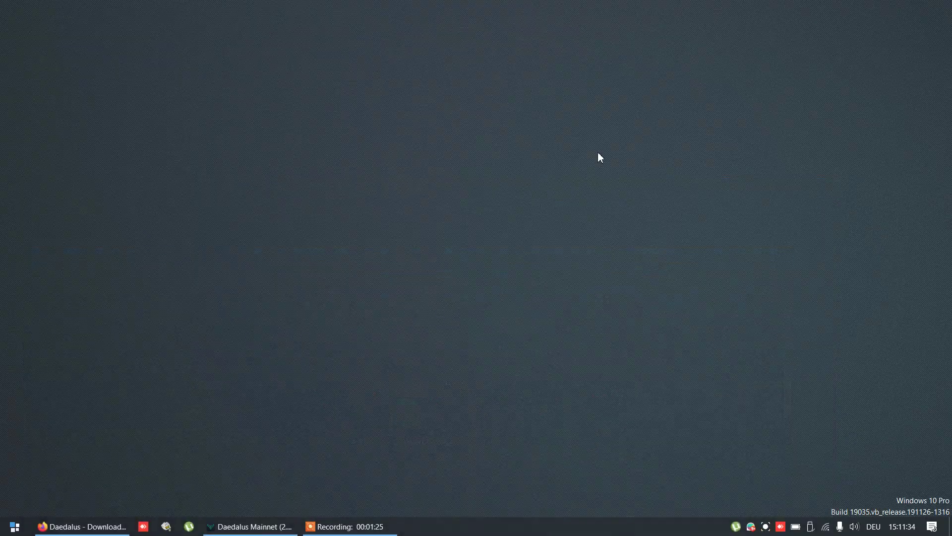
left_click(247, 526)
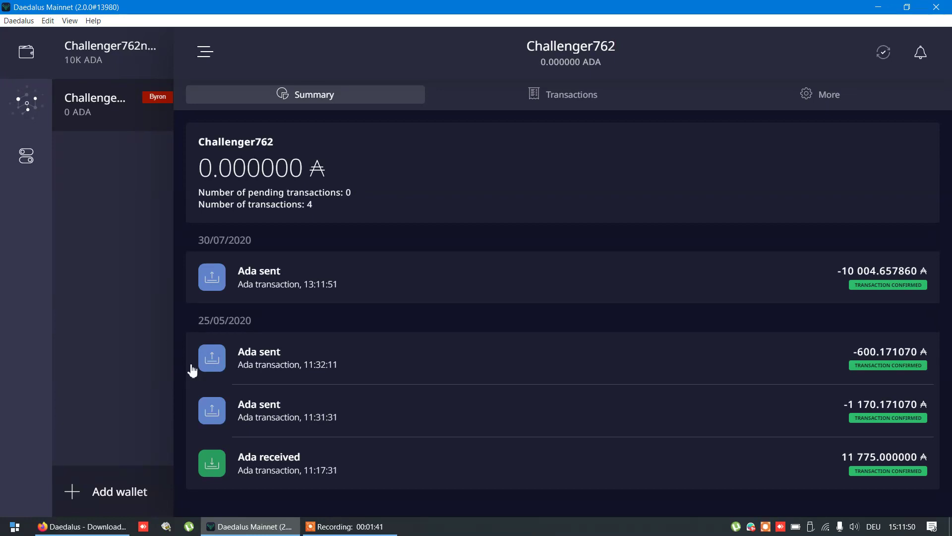
left_click(109, 489)
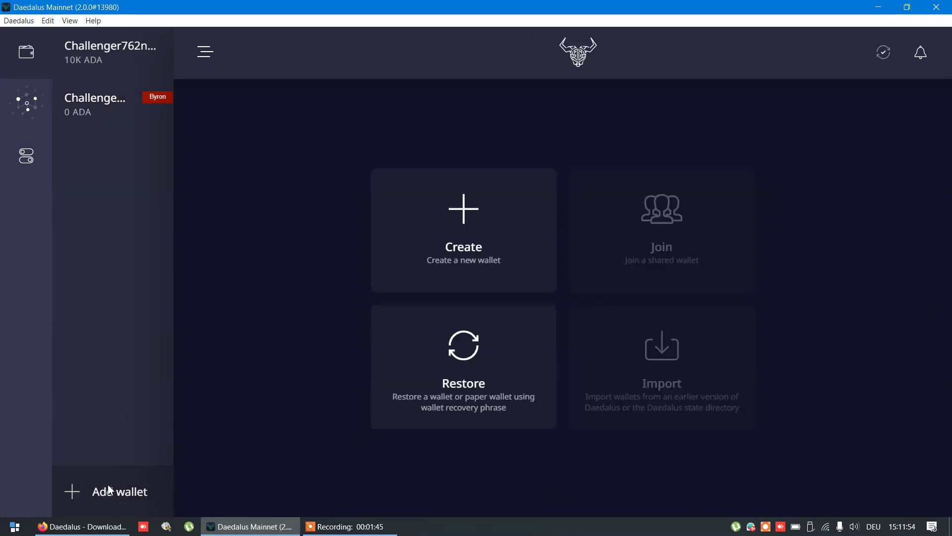
Preview the Create wallet form, close it unused, and open the Byron wallet's 0 ADA summary.
left_click(469, 236)
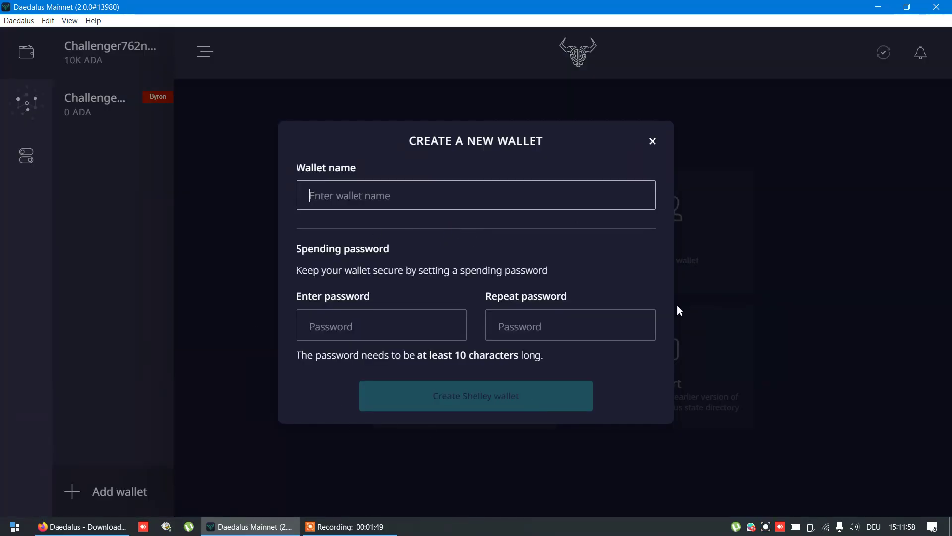
left_click(652, 143)
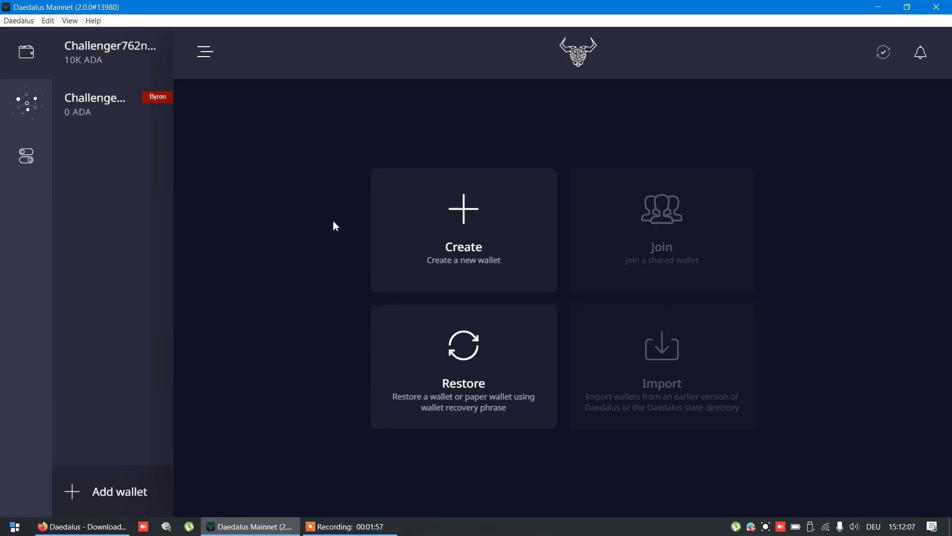
left_click(100, 100)
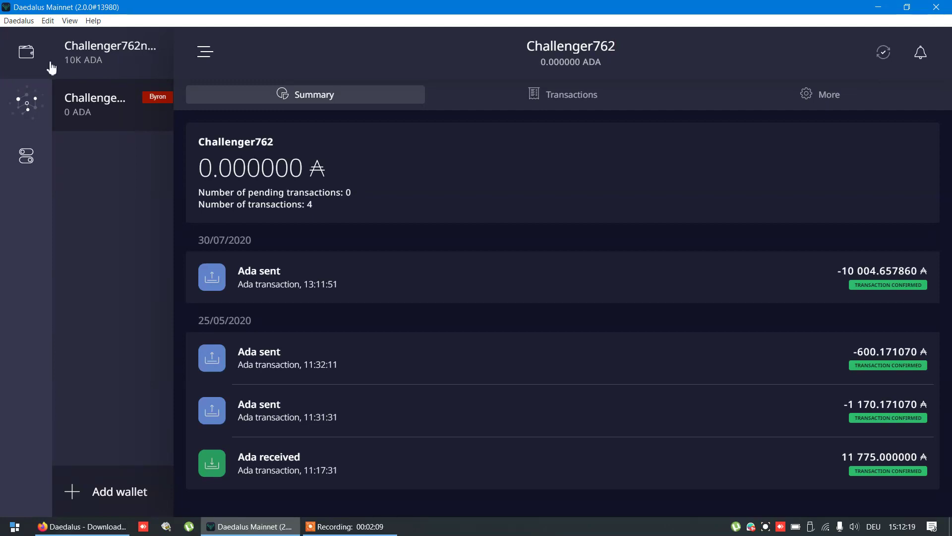
Check the 10 004.488795 ADA wallet's receiving addresses, glance at the Byron wallet, then return to it.
left_click(112, 56)
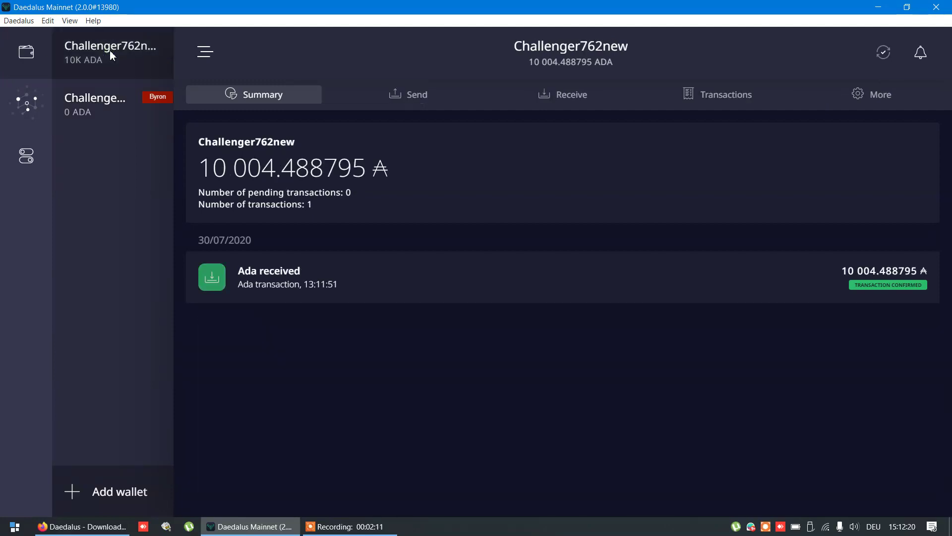
left_click(560, 101)
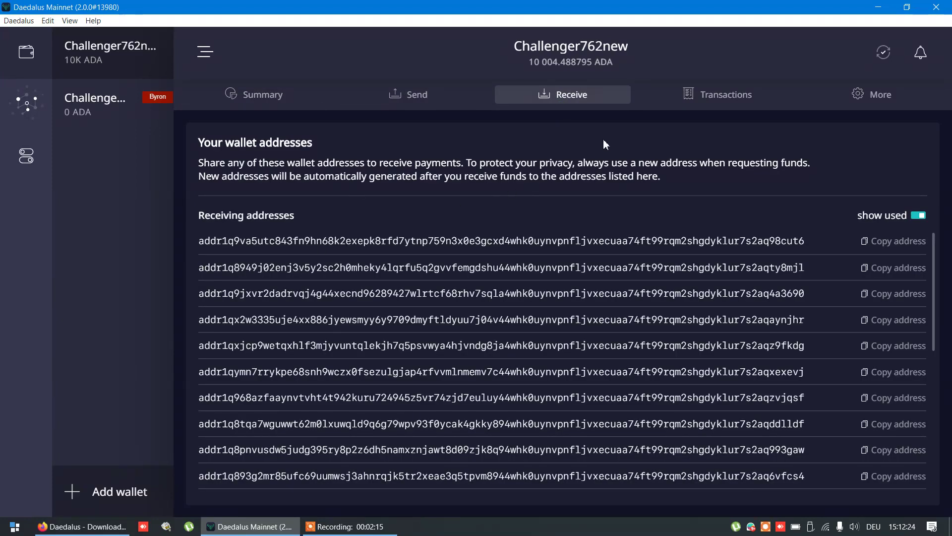
left_click(251, 95)
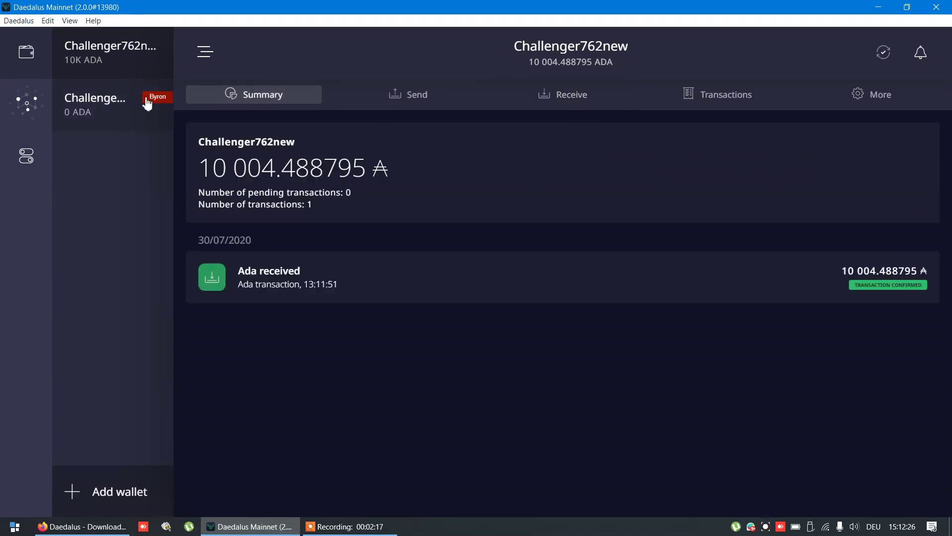
left_click(103, 103)
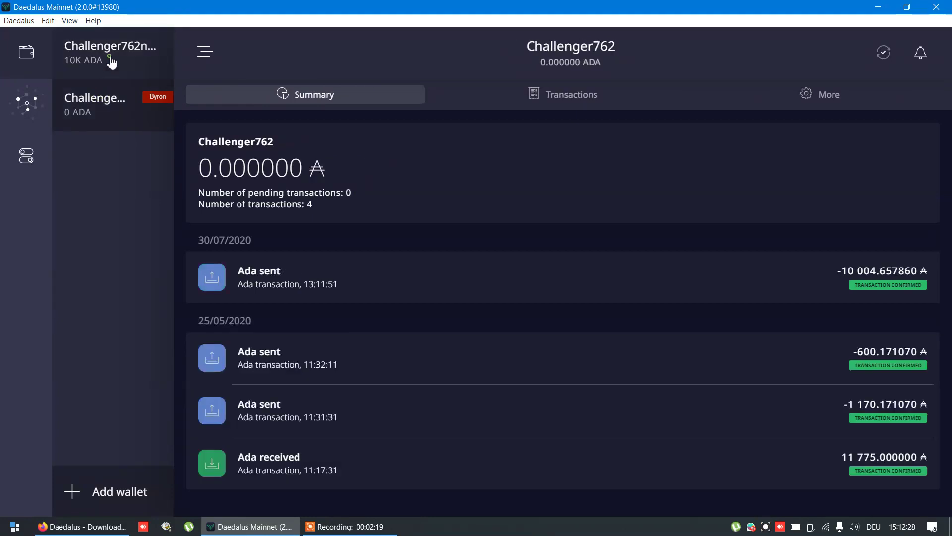
left_click(110, 60)
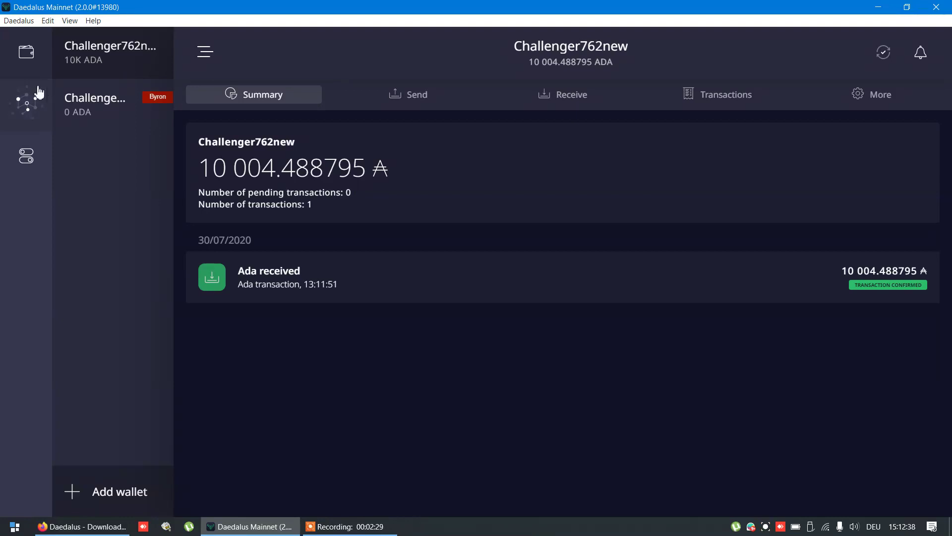
Browse the Rewards and Stake pools tabs, ending on the Delegation center at epoch 208.
left_click(31, 102)
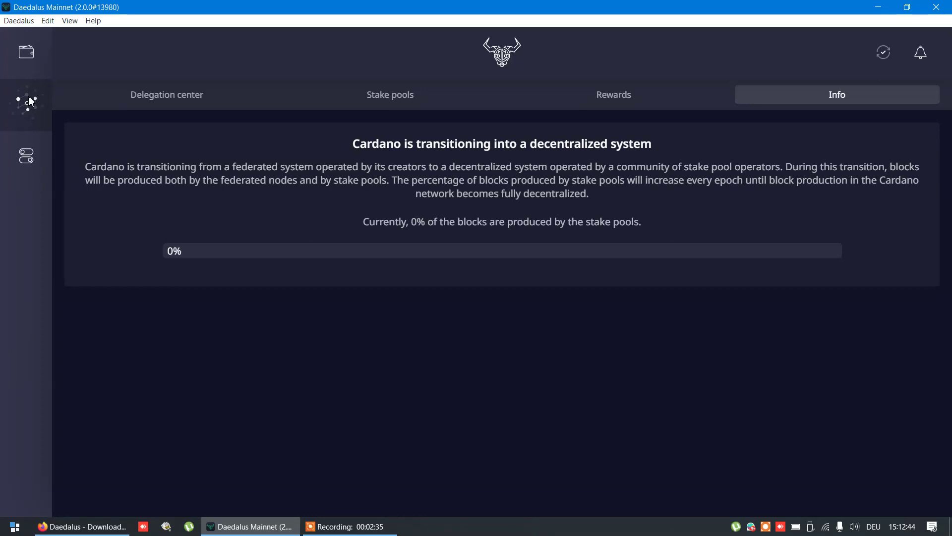
left_click(664, 102)
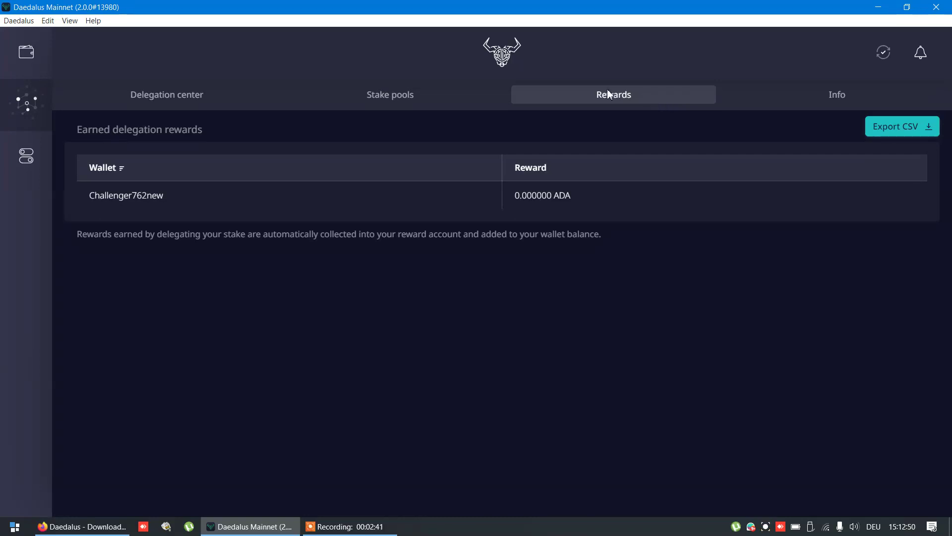
left_click(451, 97)
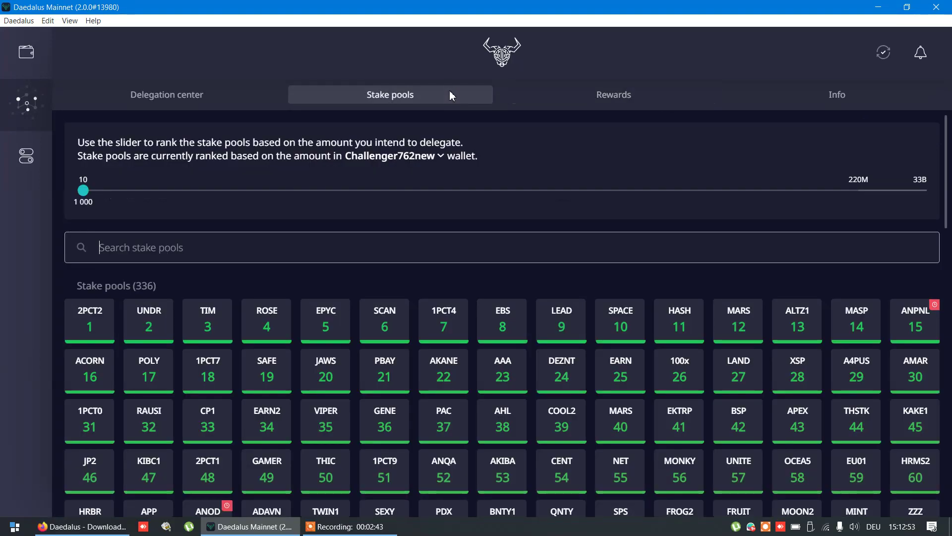
left_click(213, 95)
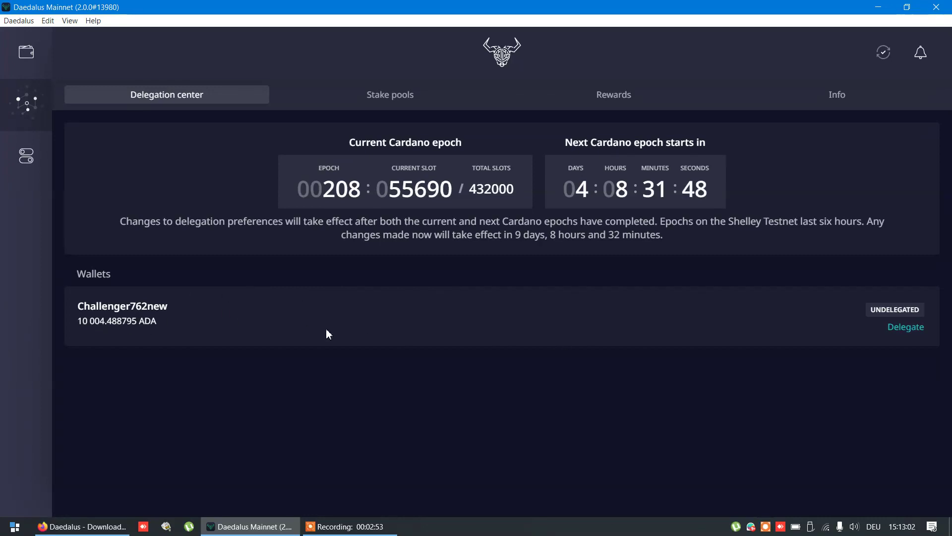
left_click(910, 329)
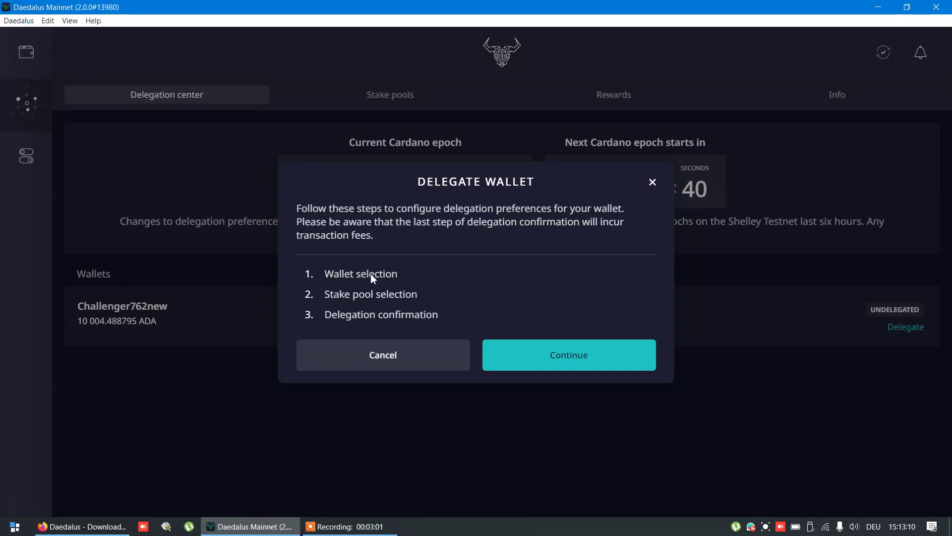
left_click(570, 358)
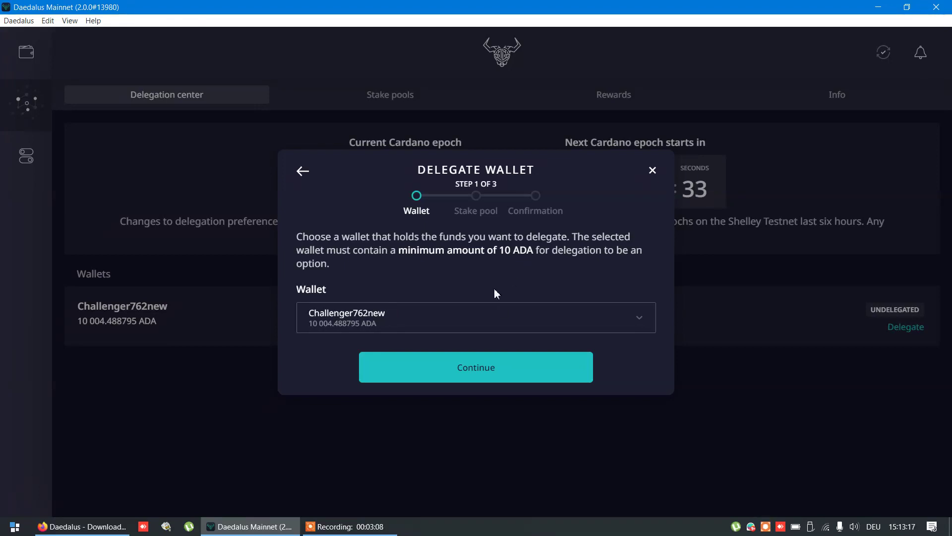
left_click(535, 379)
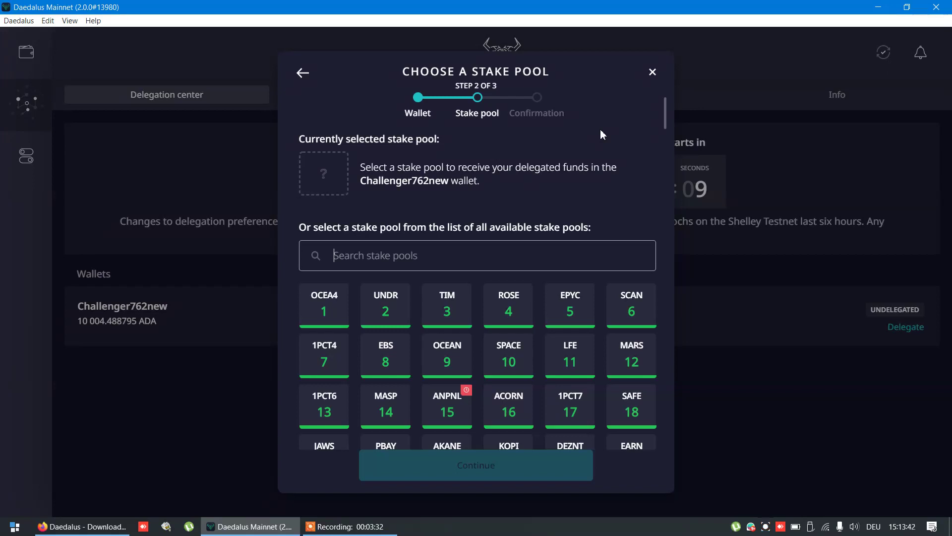
left_click(653, 74)
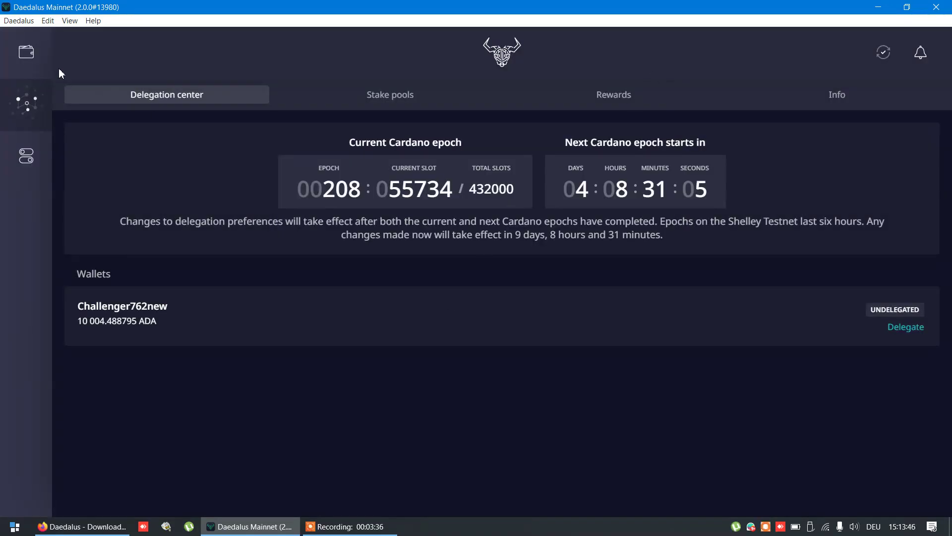
Review the wallet summary and its 0.000000 ADA earned rewards, then return to Firefox's downloads page.
left_click(26, 53)
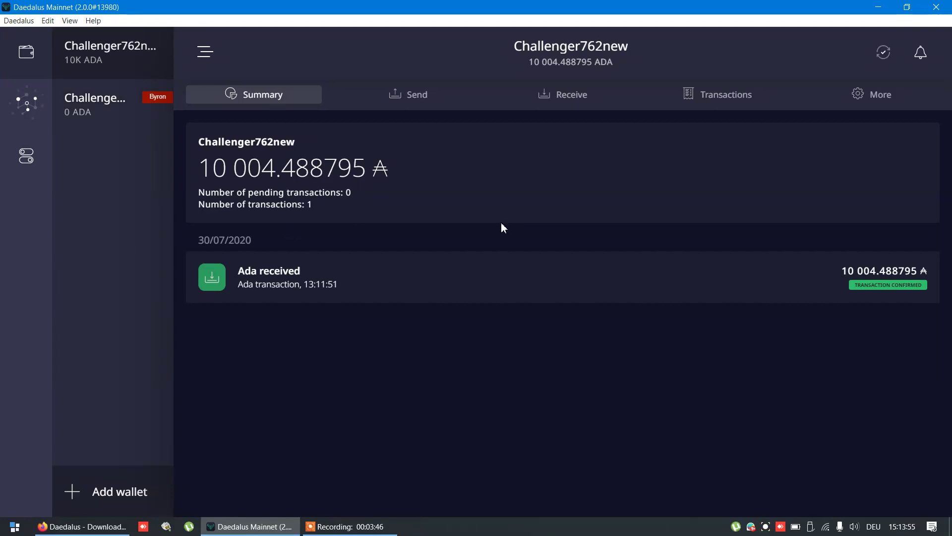
left_click(19, 103)
left_click(602, 98)
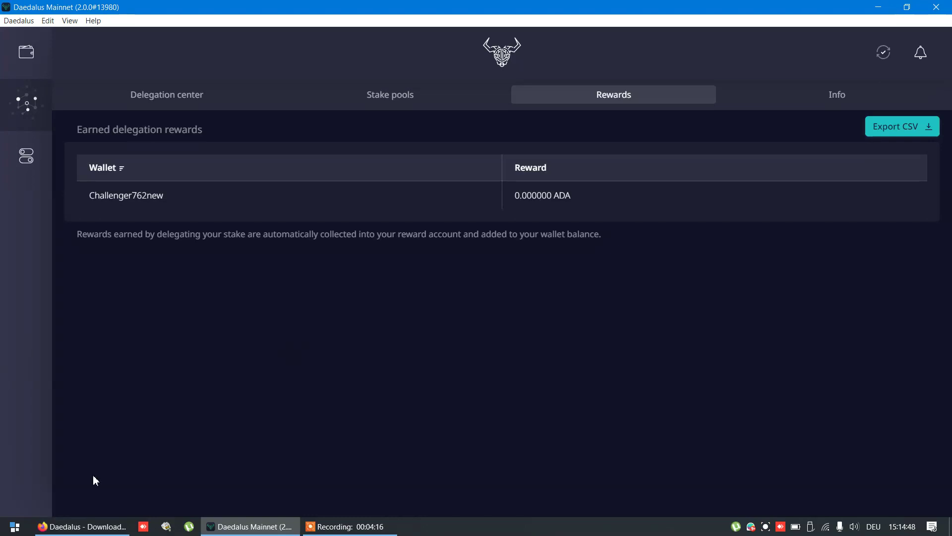
left_click(95, 524)
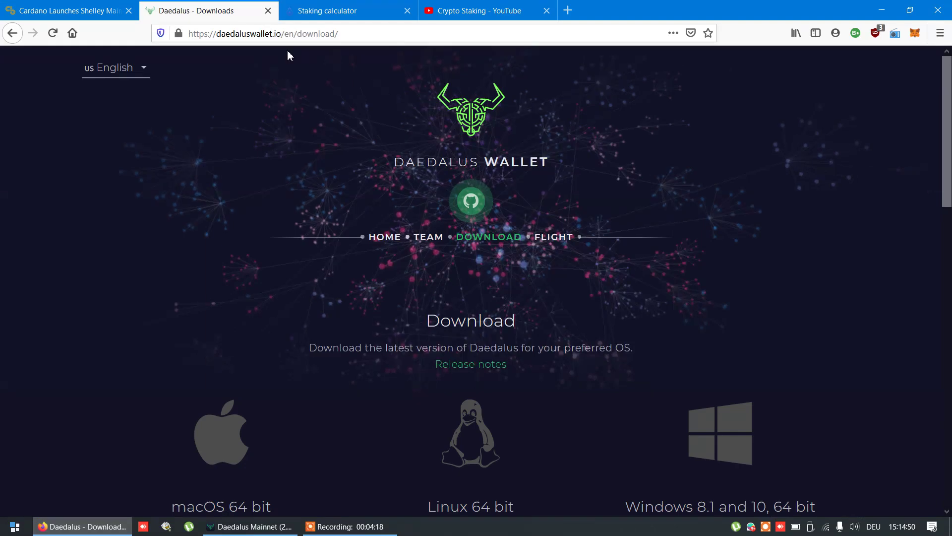
Replace the staking calculator's 10000 Ada amount with 100000.
left_click(317, 7)
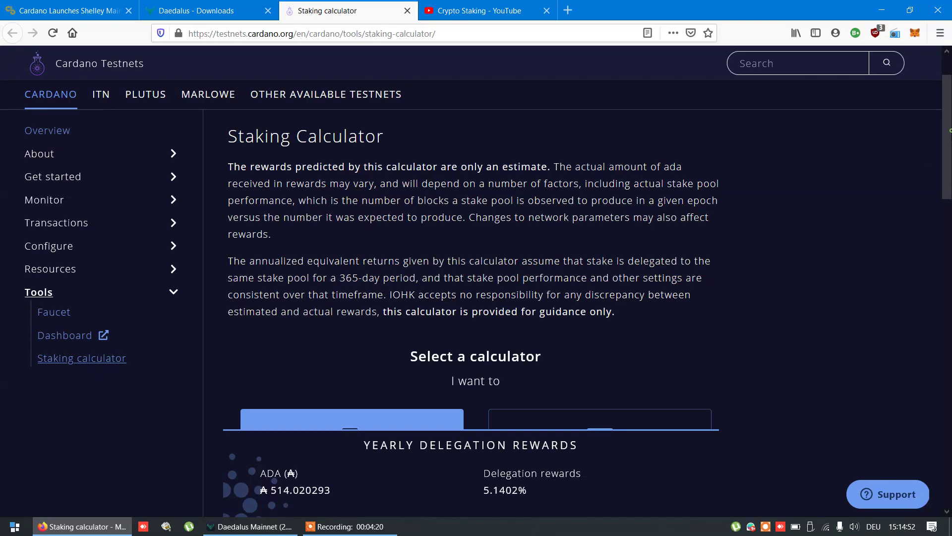
scroll(583, 312, "down", 7)
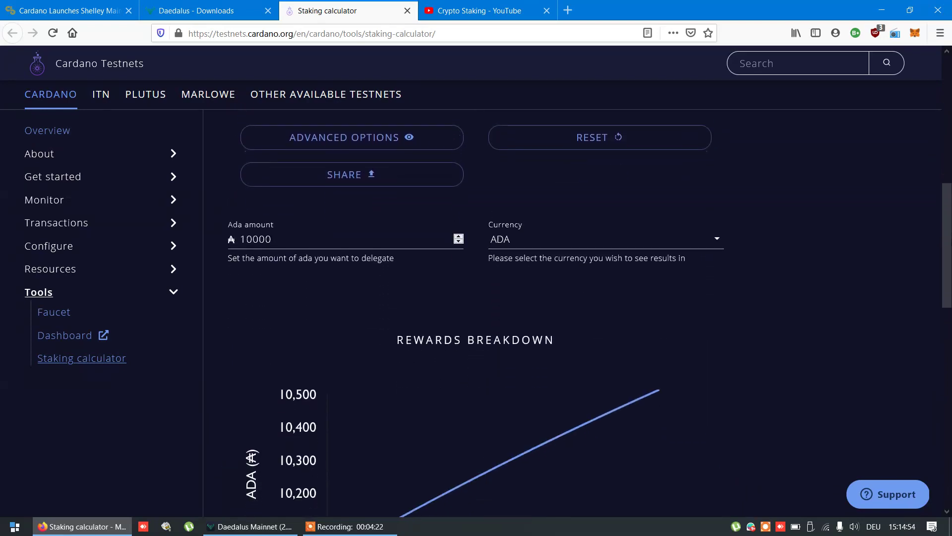
left_click(279, 228)
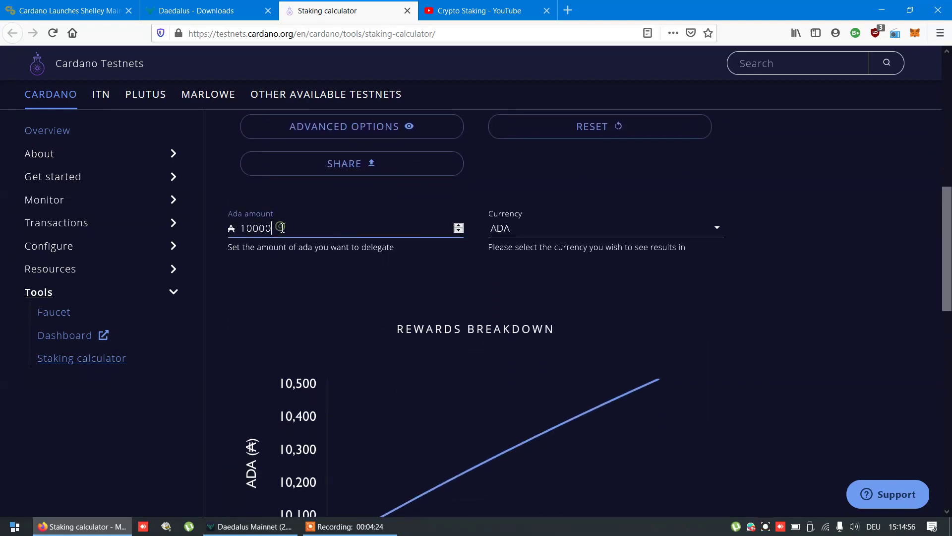
left_click_drag(278, 228, 183, 220)
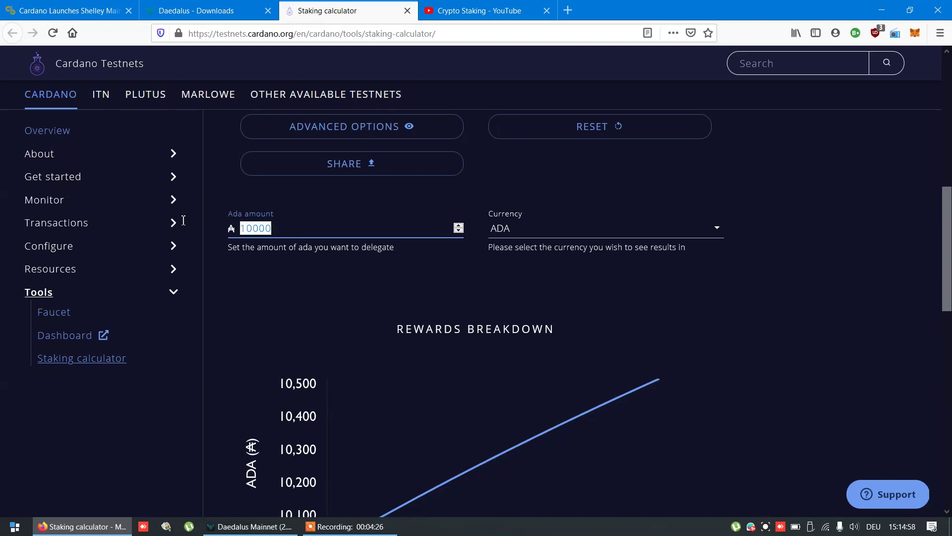
type("1")
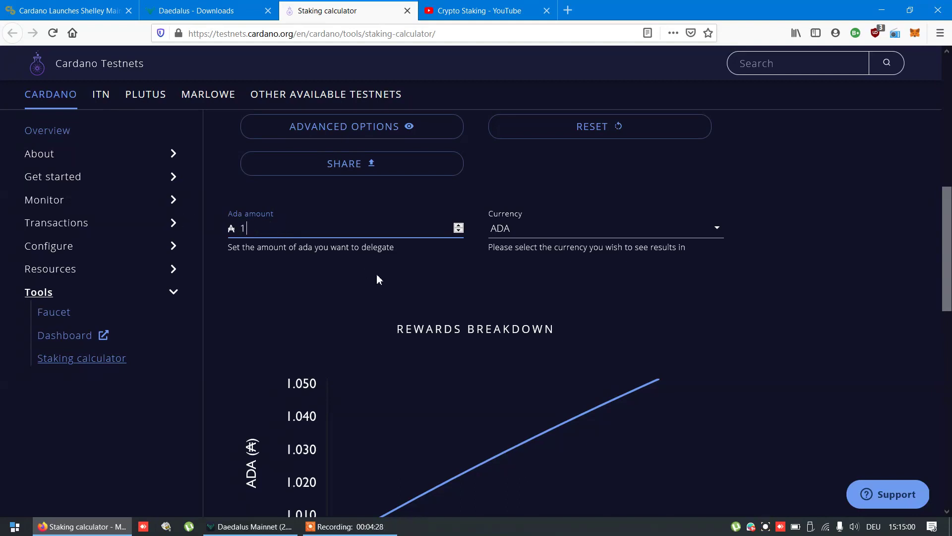
type("00000")
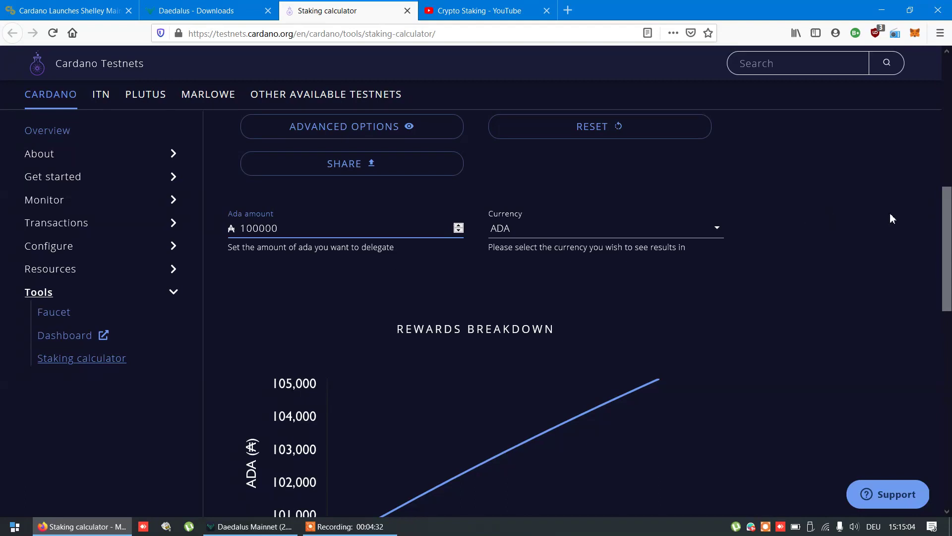
Find the Delegation Rewards table and highlight the 5,140.202935 ADA yearly reward.
scroll(890, 213, "down", 5)
scroll(890, 213, "down", 2)
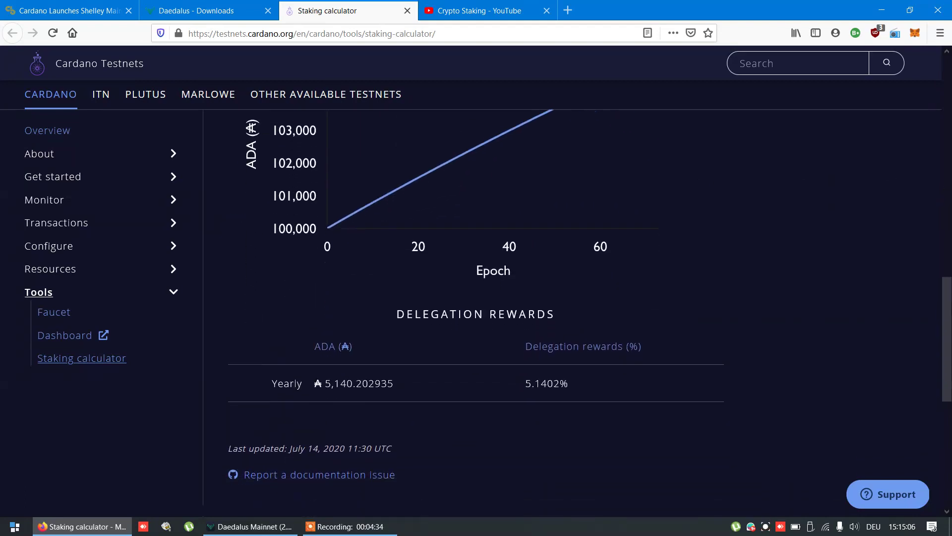
scroll(949, 237, "up", 5)
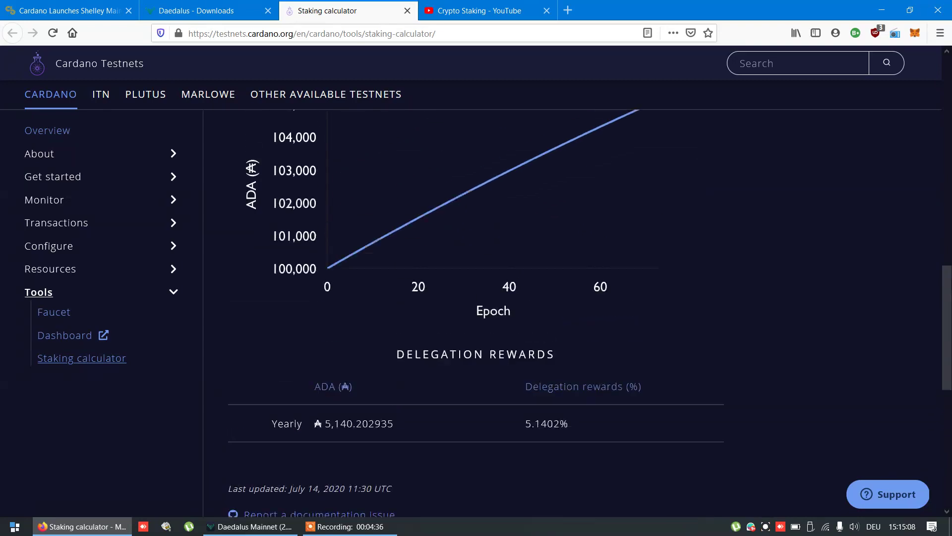
scroll(949, 237, "down", 5)
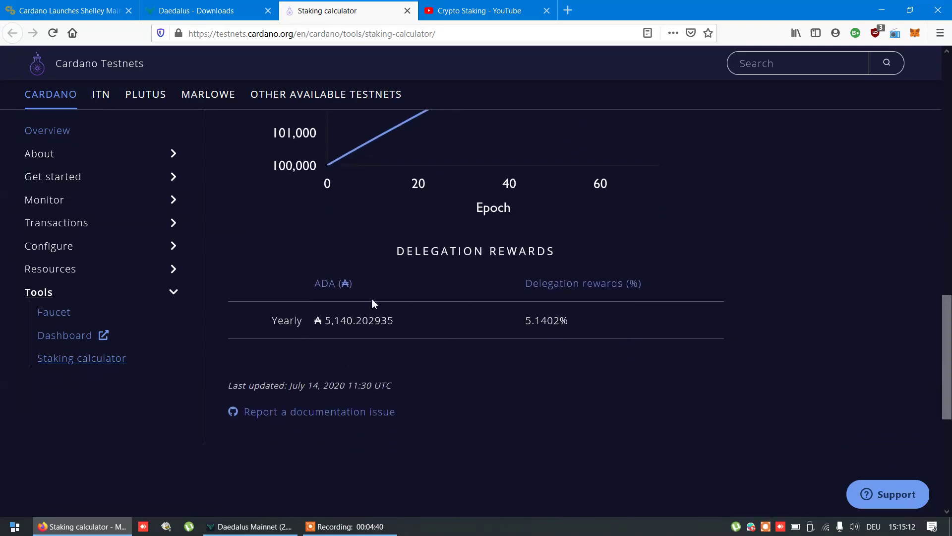
left_click_drag(325, 321, 394, 322)
left_click(340, 322)
left_click_drag(322, 321, 353, 323)
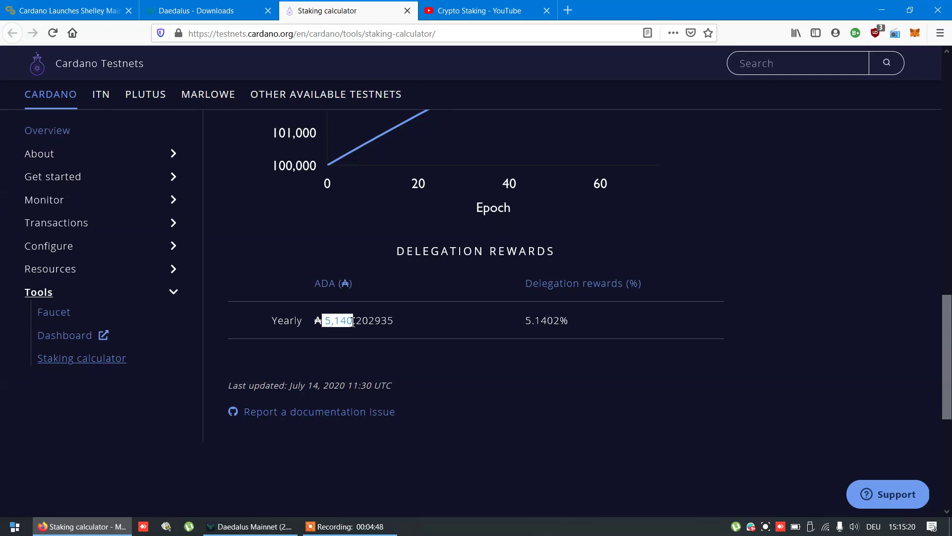